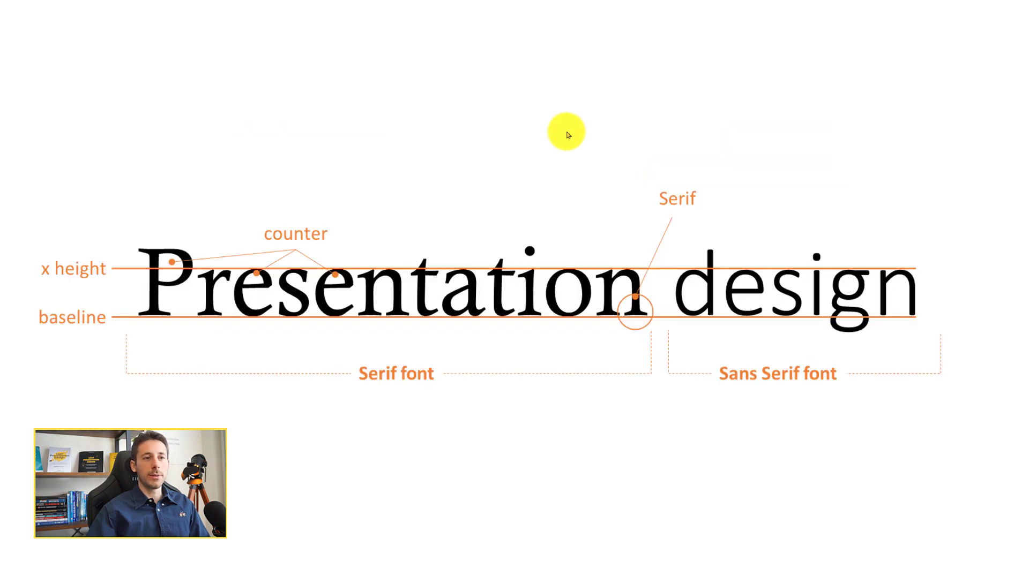
pyautogui.press('Right')
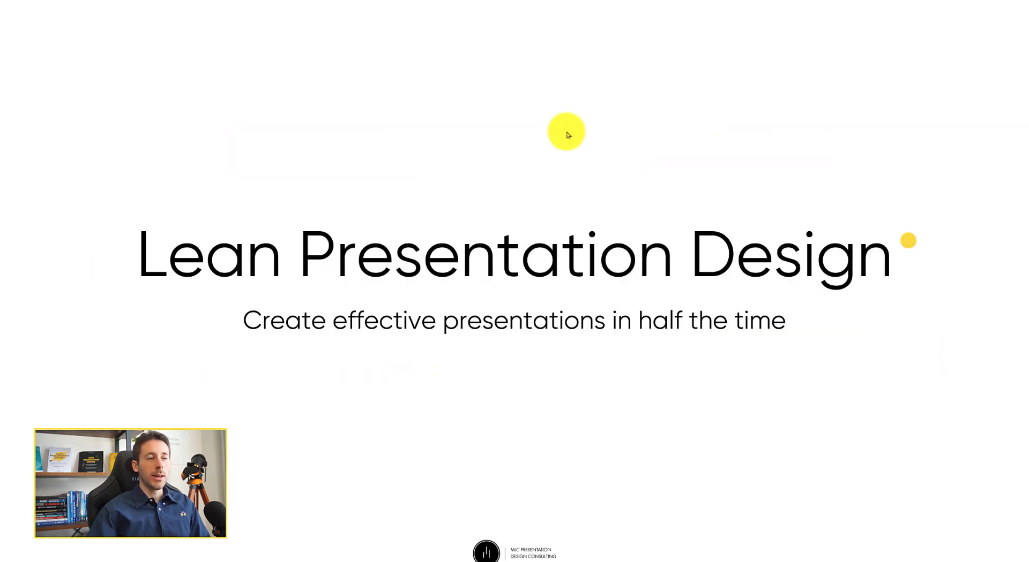
# Share the PowerPoint Slide Show window in the Teams meeting through Share content > Window
pyautogui.hotkey('alt', 'Tab')
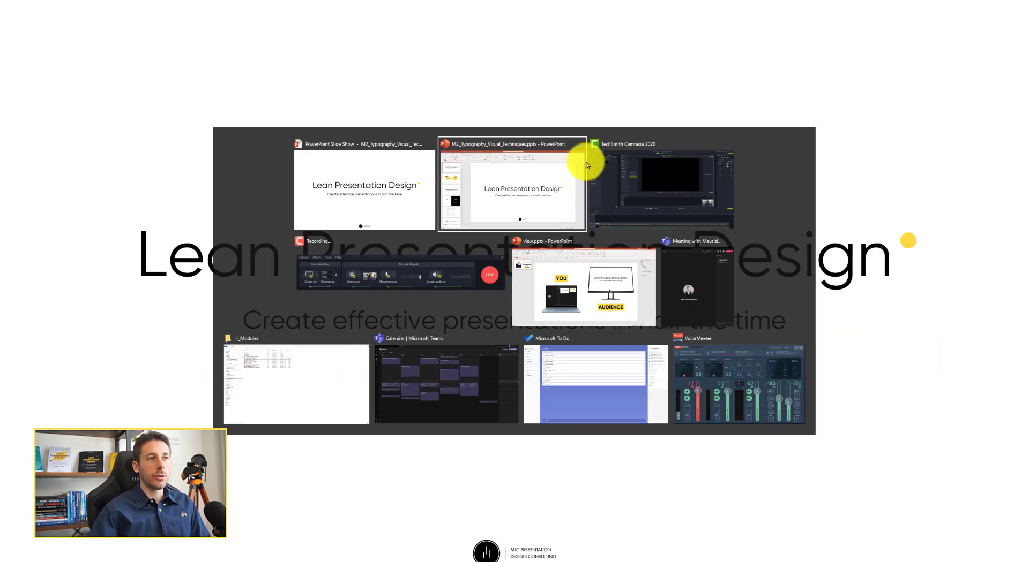
pyautogui.click(701, 282)
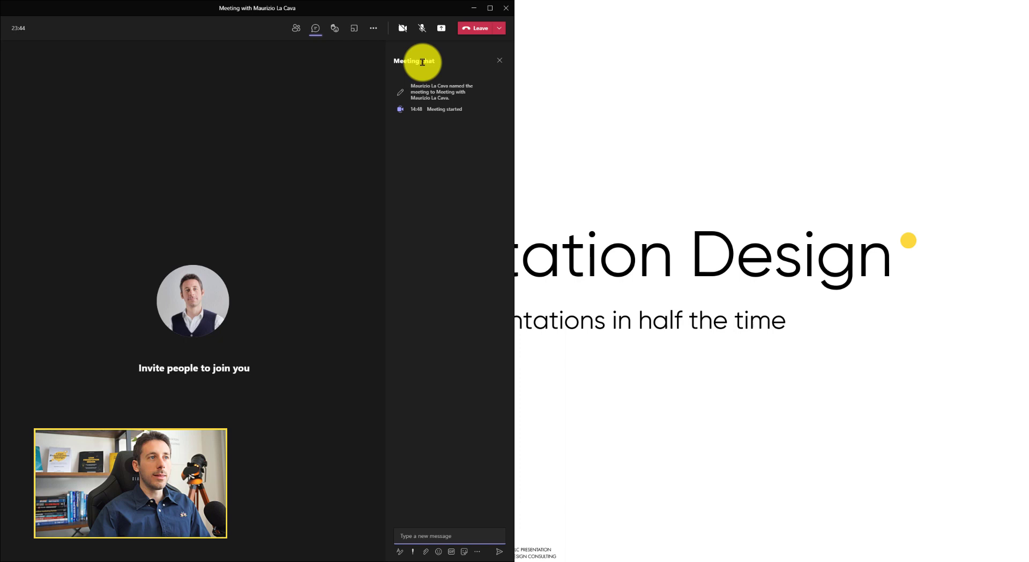
pyautogui.click(437, 29)
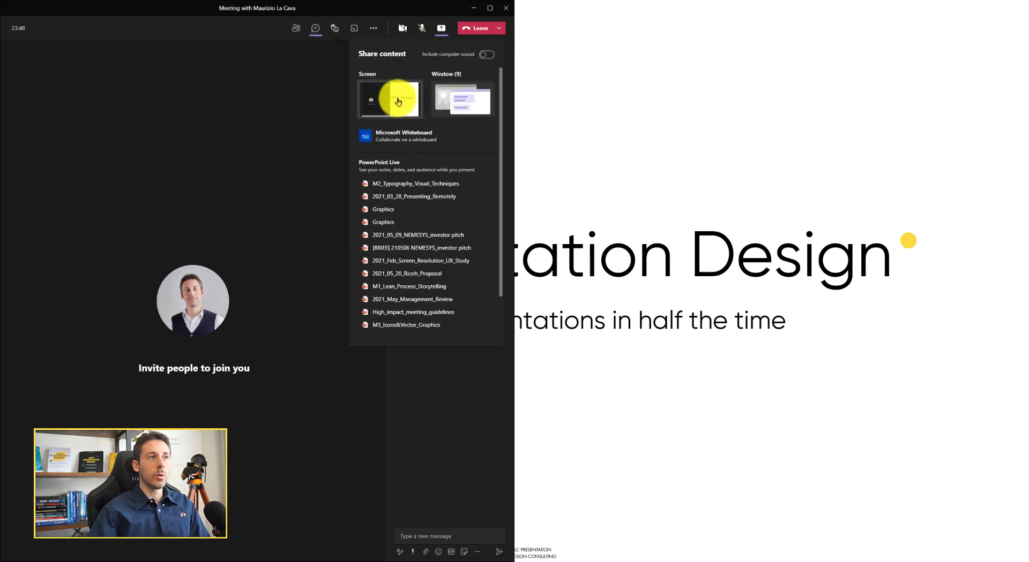
pyautogui.click(461, 97)
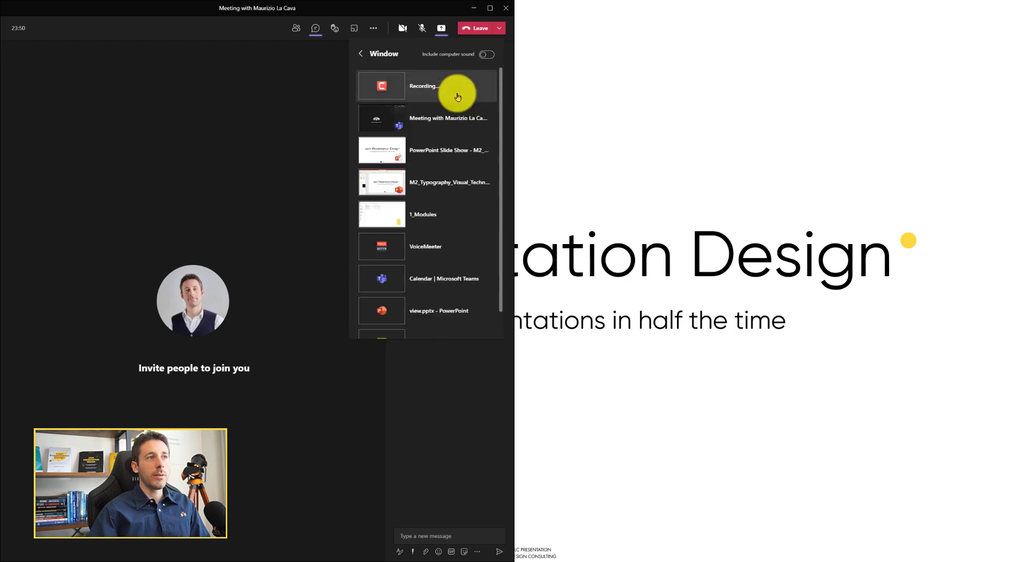
pyautogui.click(425, 150)
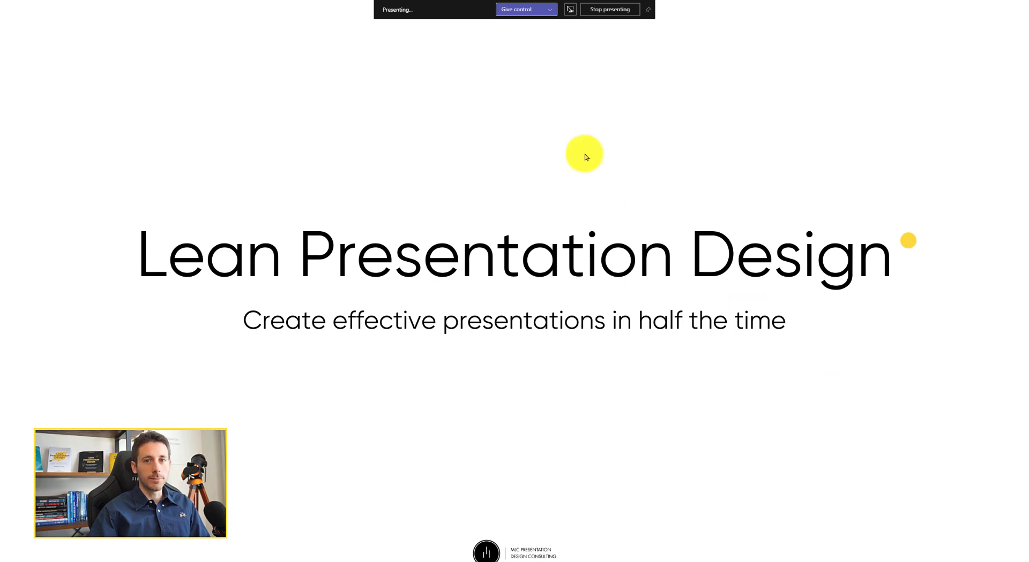
# Stop sharing in Teams and restart the show in Presenter View from slide 1 (Alt+Shift+F5)
pyautogui.click(605, 9)
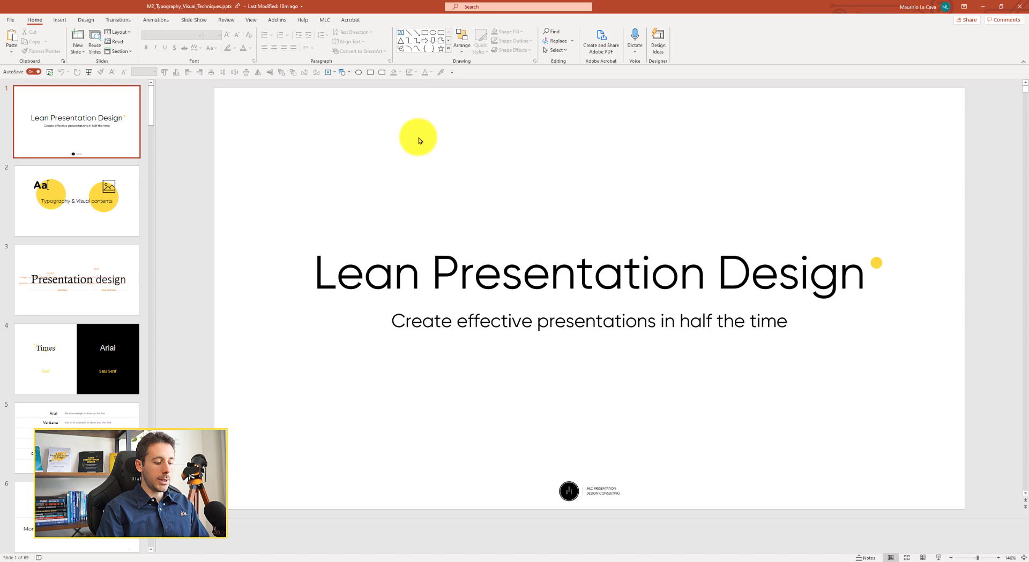
pyautogui.hotkey('alt', 'shift', 'F5')
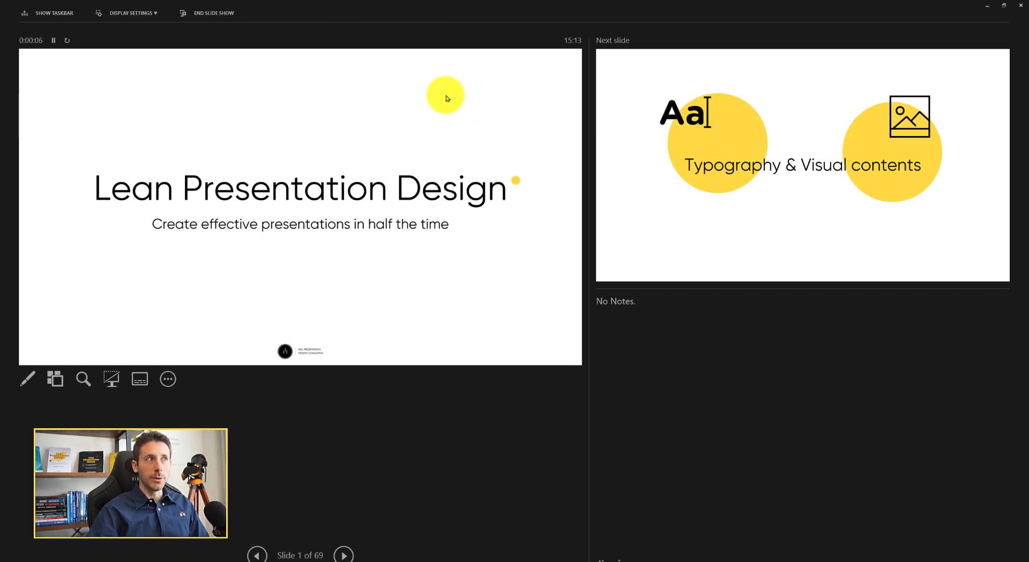
# Restore Presenter View to a smaller floating window, resize it, and reposition it lower right
pyautogui.doubleClick(301, 6)
pyautogui.moveTo(7, 3); pyautogui.dragTo(391, 236)
pyautogui.moveTo(613, 252); pyautogui.dragTo(442, 89)
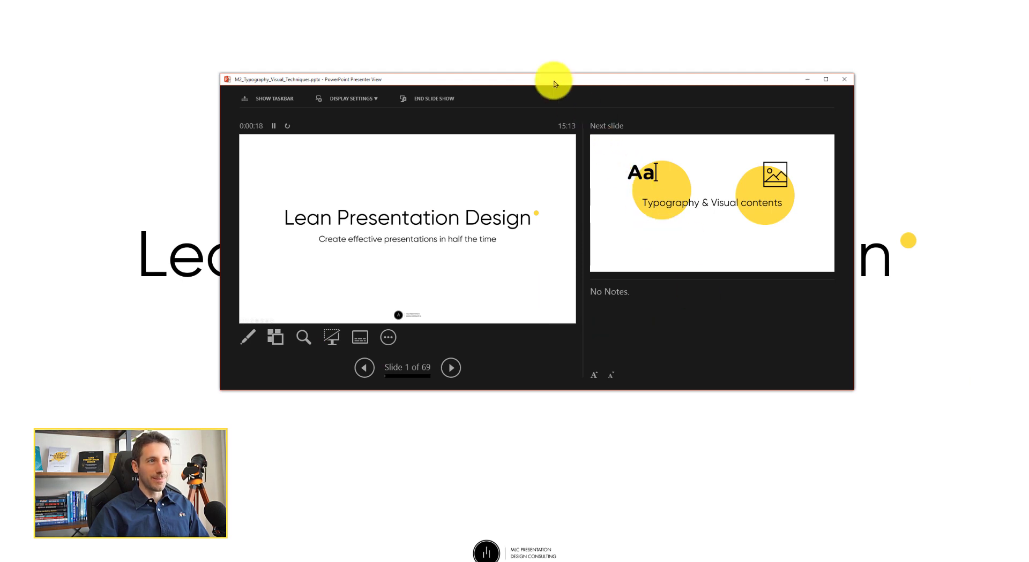
pyautogui.moveTo(553, 80); pyautogui.dragTo(632, 123)
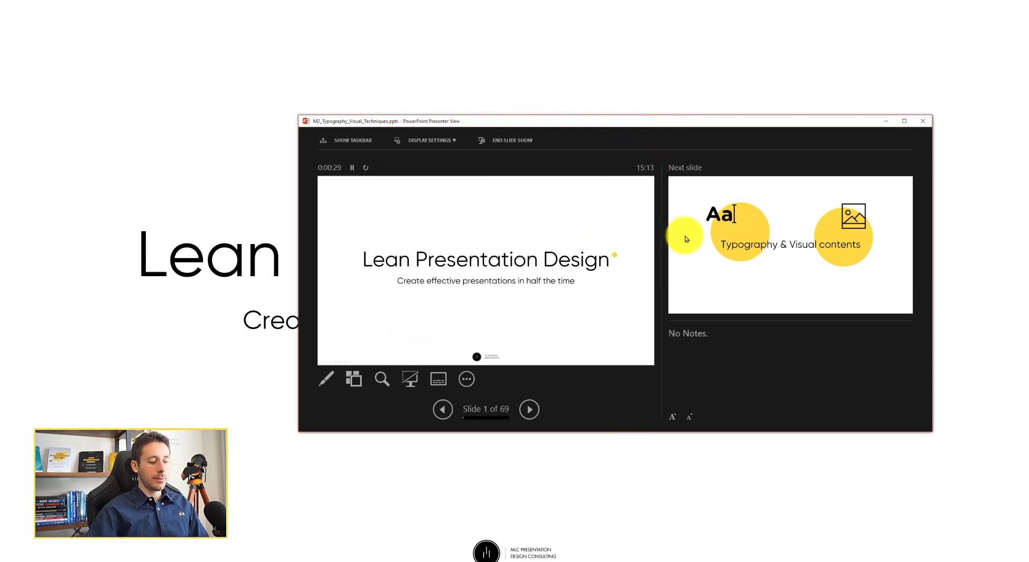
# Snap Presenter View right with Teams on the left, then advance to slide 4, Times versus Arial
pyautogui.press('super+Right')
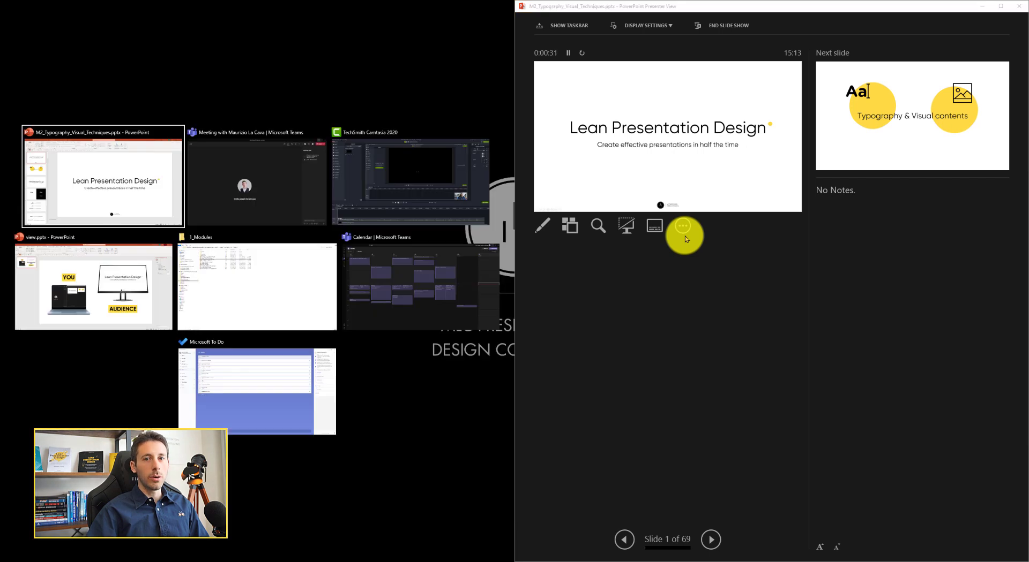
pyautogui.click(278, 172)
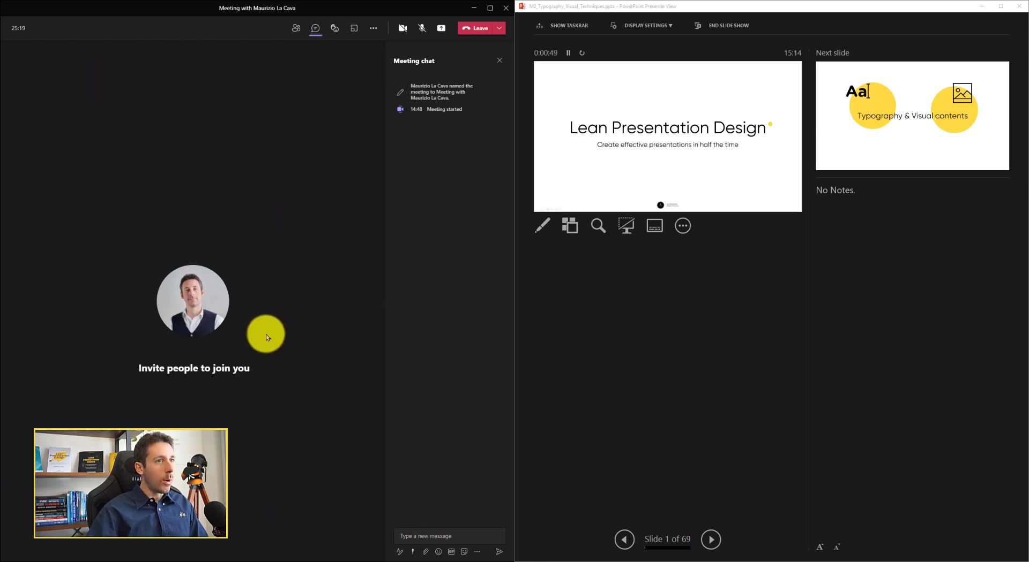
pyautogui.click(711, 540)
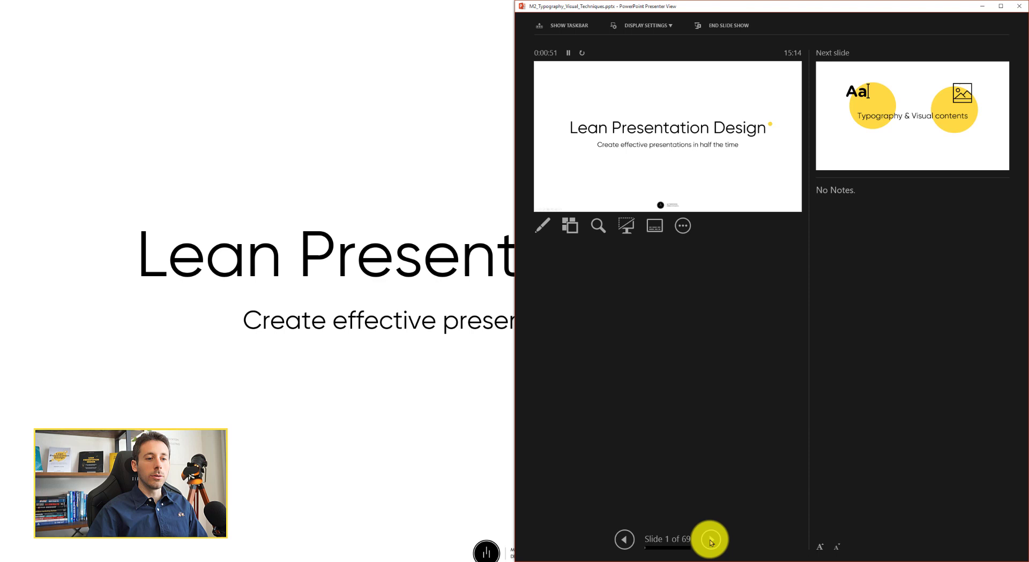
pyautogui.click(711, 540)
pyautogui.click(713, 540)
pyautogui.click(713, 540)
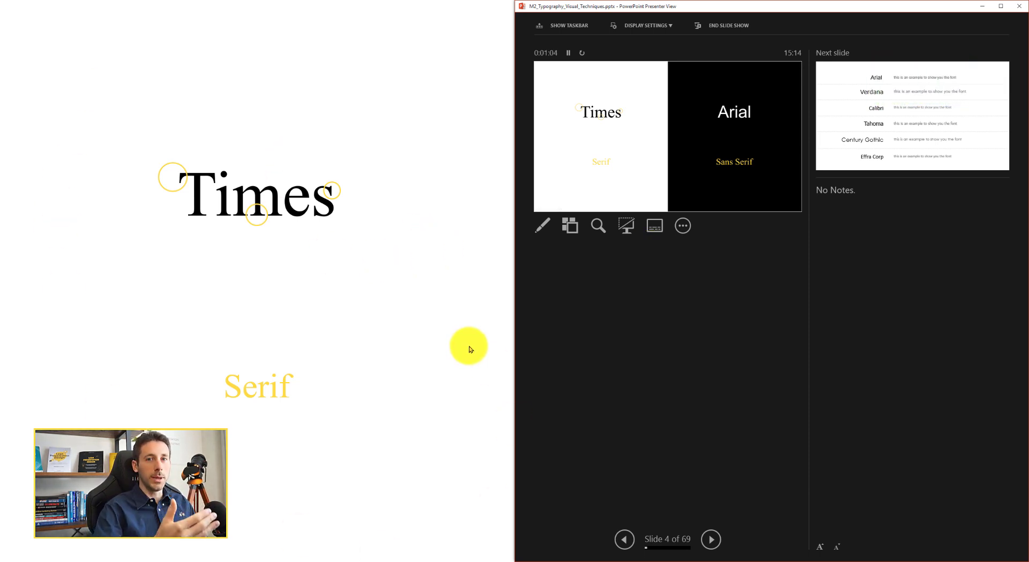
# Share the PowerPoint window showing the Times versus Arial slide in the Teams meeting
pyautogui.hotkey('alt', 'Tab')
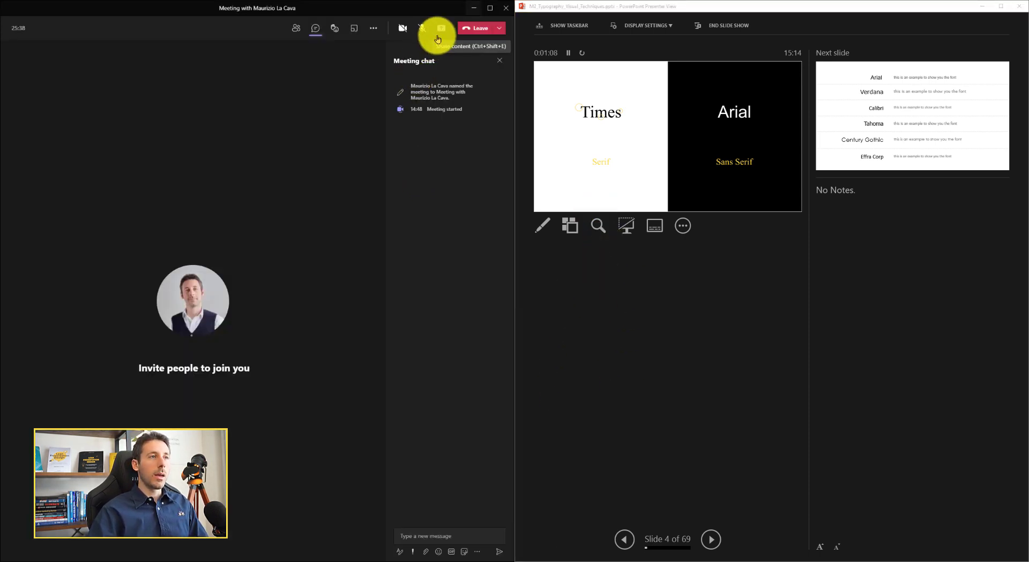
pyautogui.click(440, 35)
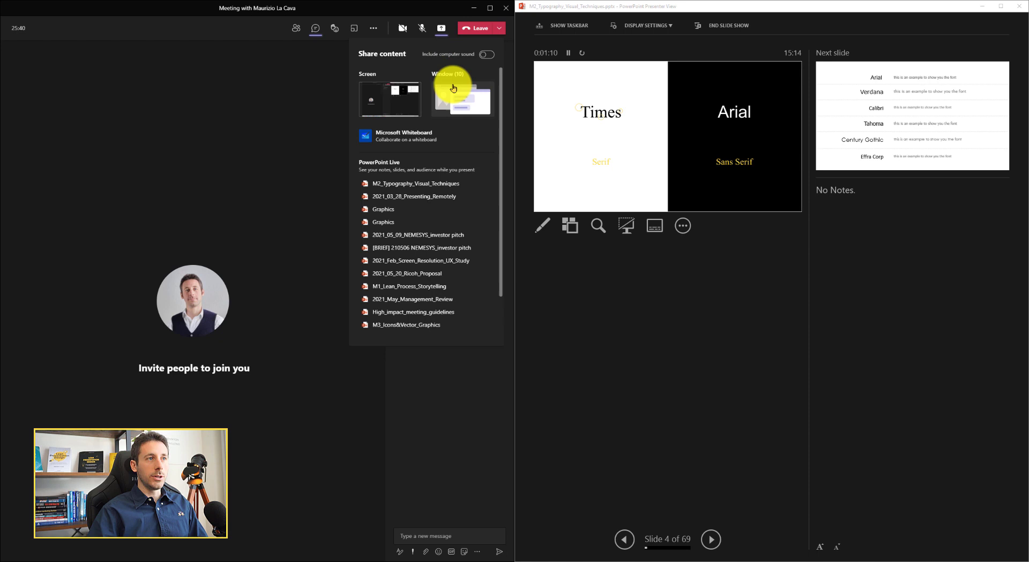
pyautogui.click(464, 101)
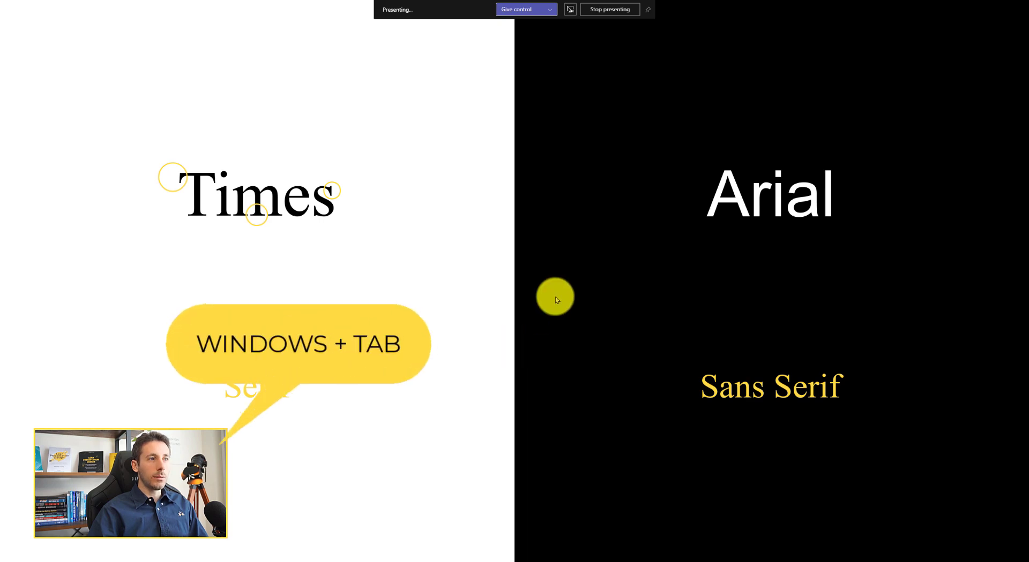
# Move the slide show window to Desktop 2 in Task View and return to Desktop 1
pyautogui.press('super+Tab')
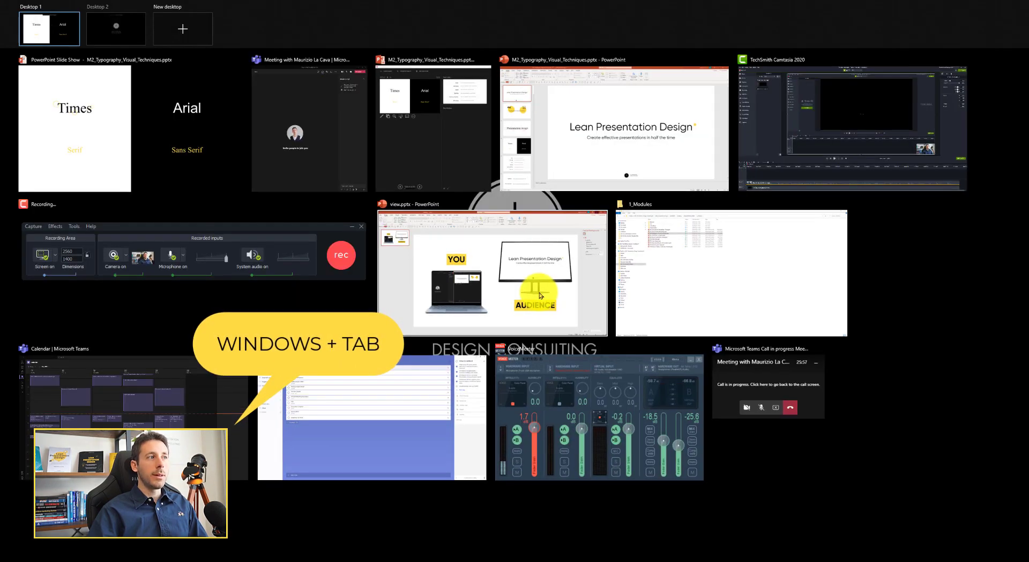
pyautogui.moveTo(130, 147); pyautogui.dragTo(117, 32)
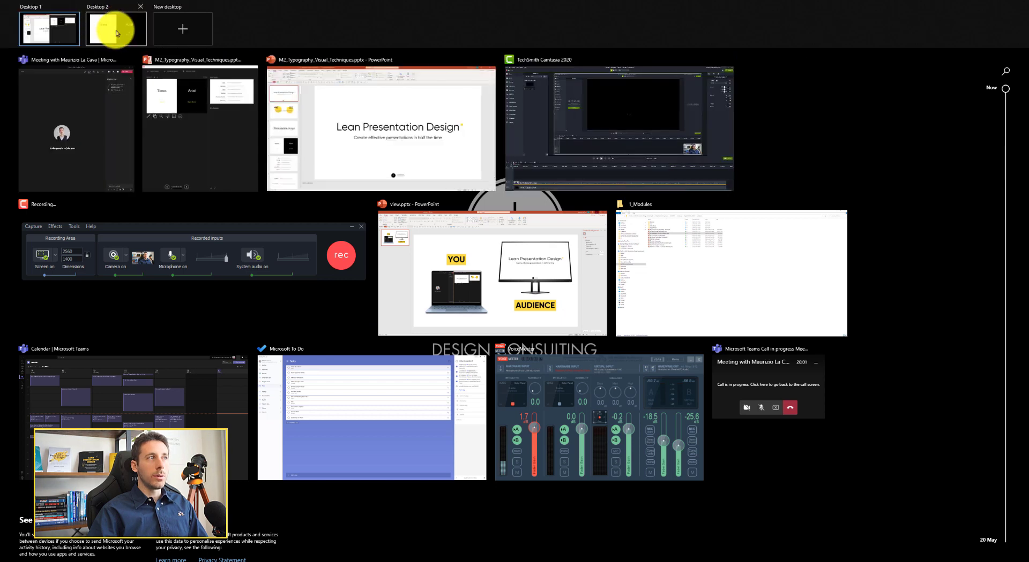
pyautogui.moveTo(50, 37)
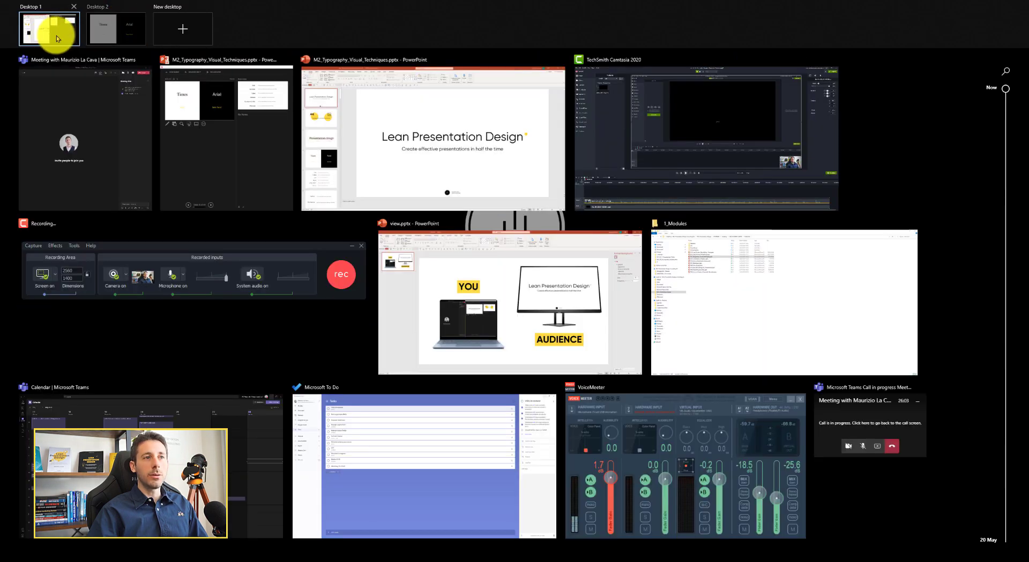
pyautogui.click(56, 35)
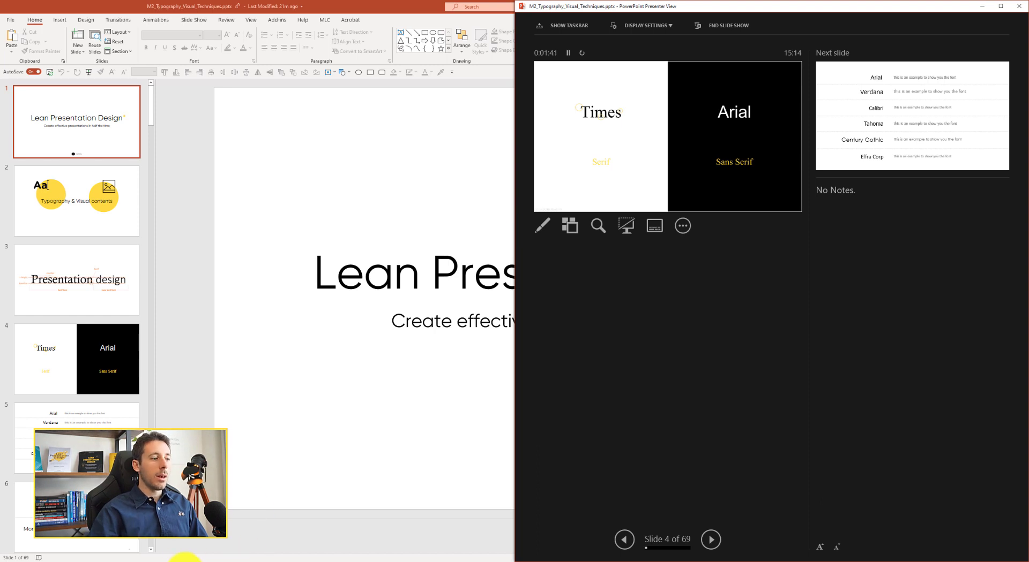
# Bring the Teams meeting into the left half and step Presenter View back to slide 1
pyautogui.click(183, 555)
pyautogui.click(256, 517)
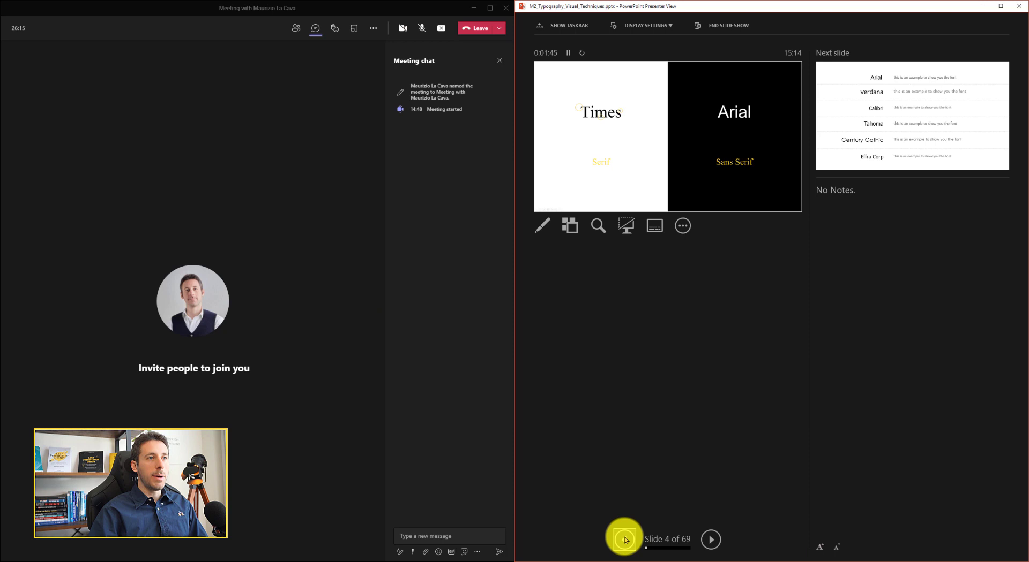
pyautogui.click(623, 538)
pyautogui.click(623, 538)
pyautogui.click(711, 540)
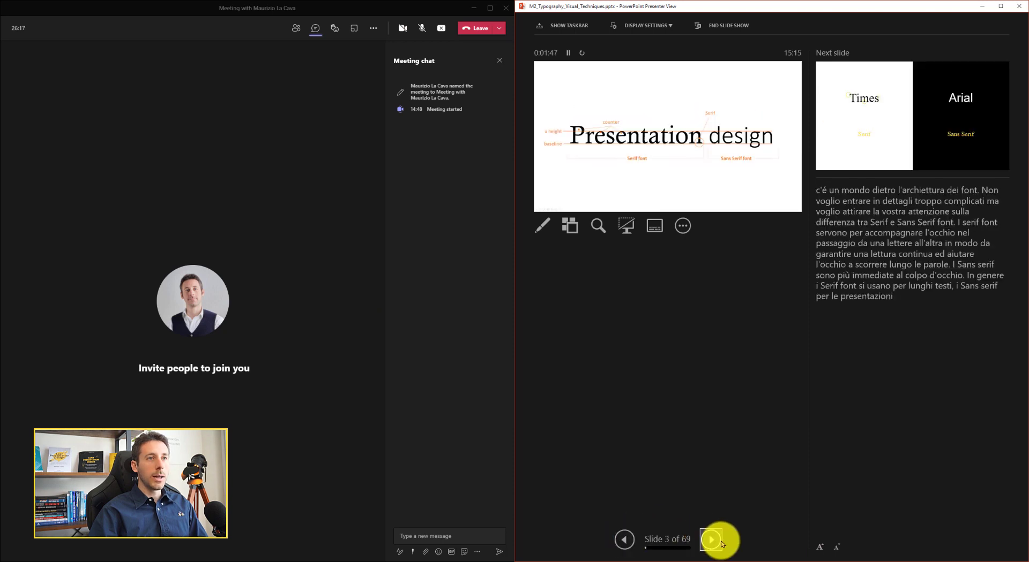
pyautogui.click(711, 539)
pyautogui.click(624, 539)
pyautogui.click(624, 539)
pyautogui.click(624, 539)
pyautogui.click(624, 540)
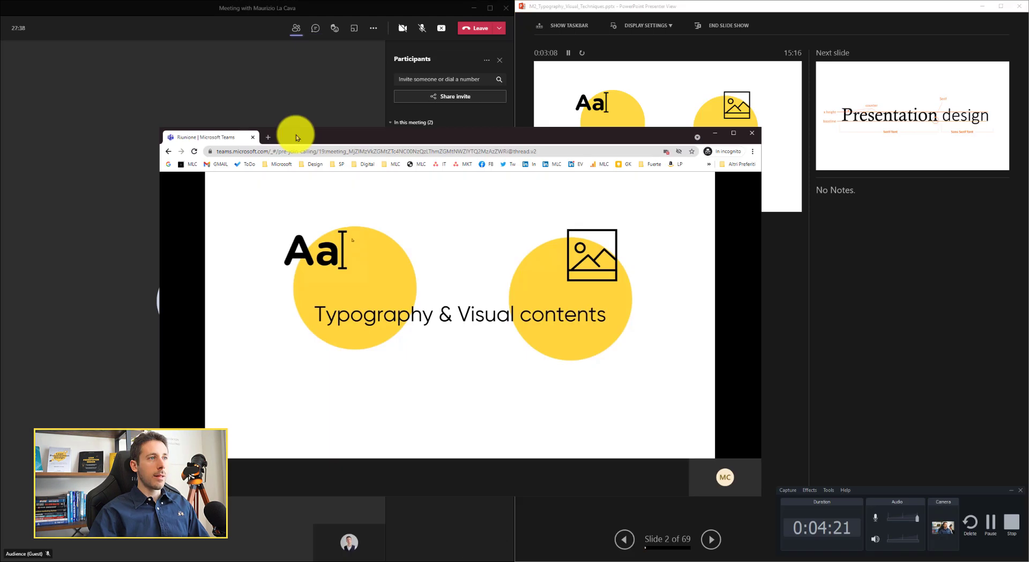
# Snap the Teams meeting to the top-left quarter and the guest's browser to the bottom-left
pyautogui.moveTo(295, 134); pyautogui.dragTo(323, 131)
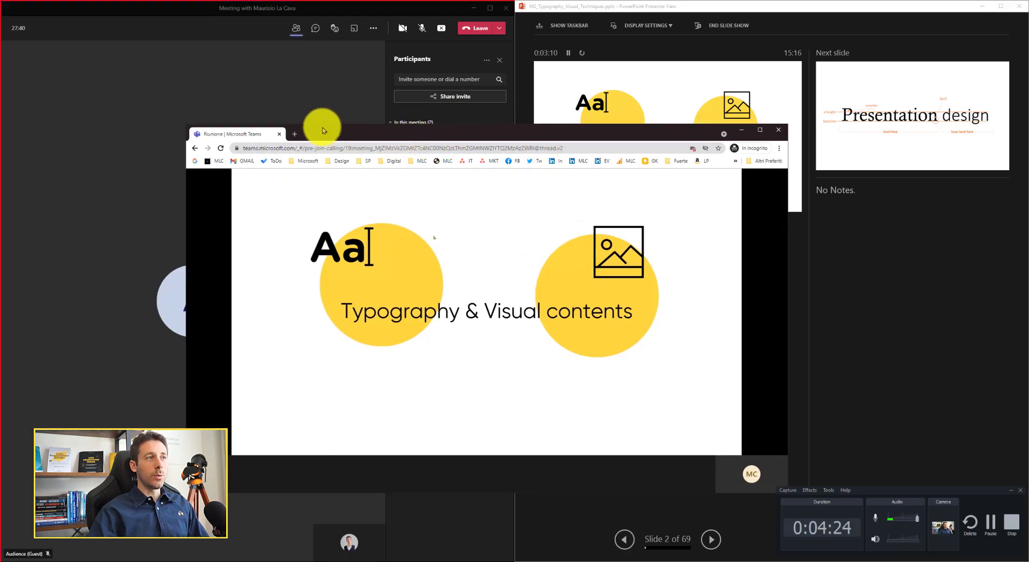
pyautogui.moveTo(647, 333)
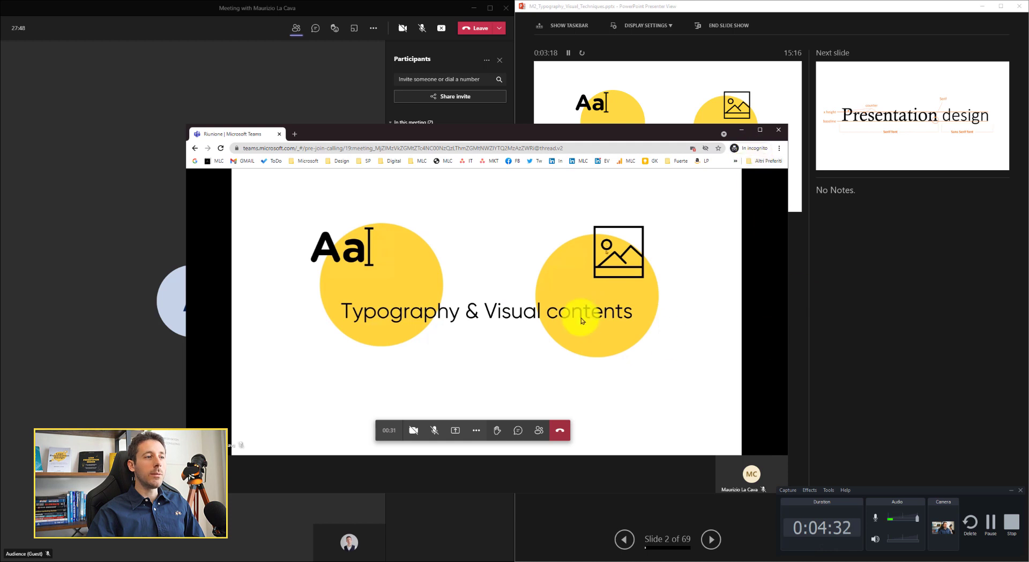
pyautogui.moveTo(503, 135); pyautogui.dragTo(343, 142)
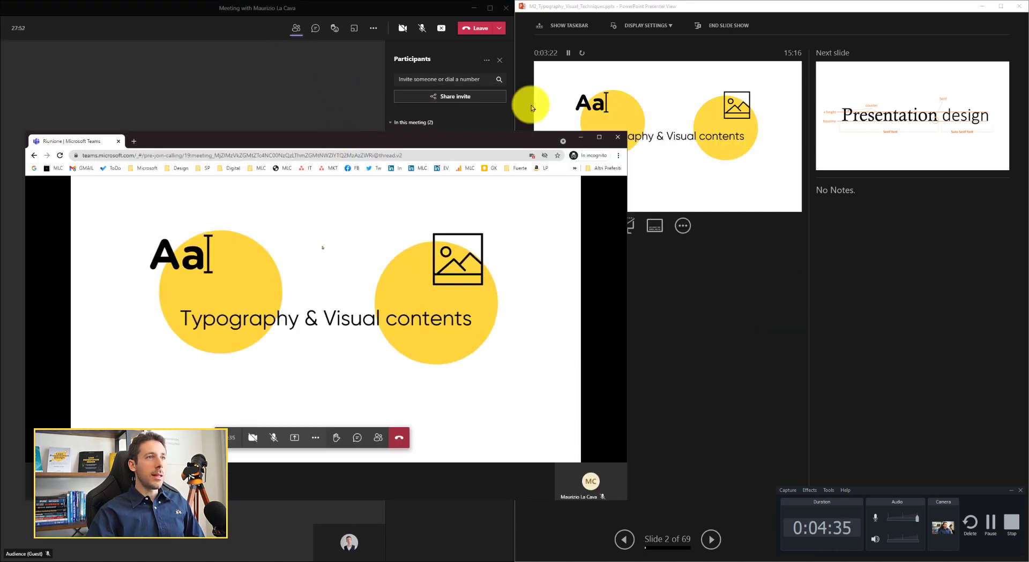
pyautogui.click(282, 11)
pyautogui.press('super+Up')
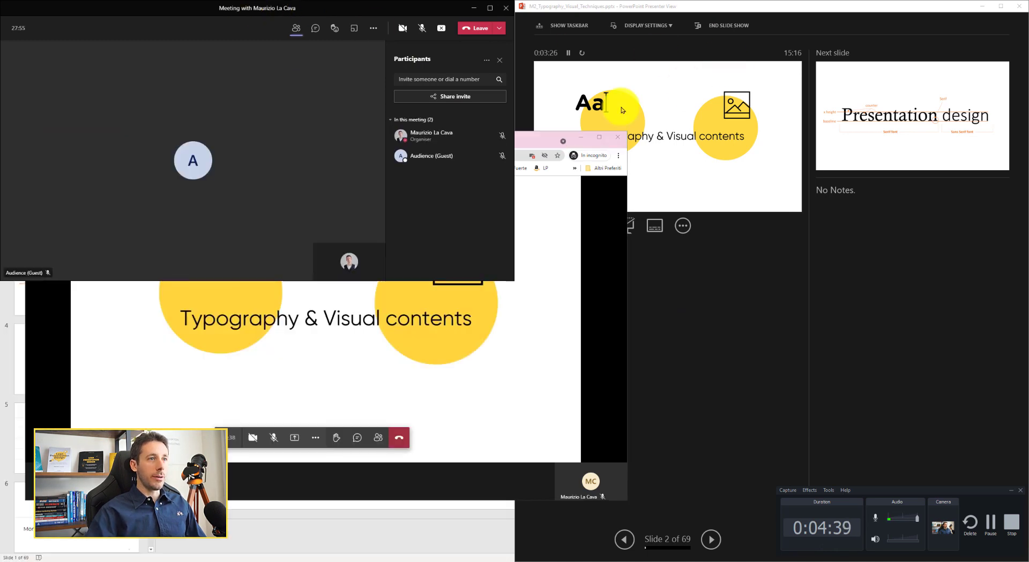
pyautogui.click(521, 140)
pyautogui.press('super+Left')
pyautogui.press('super+Down')
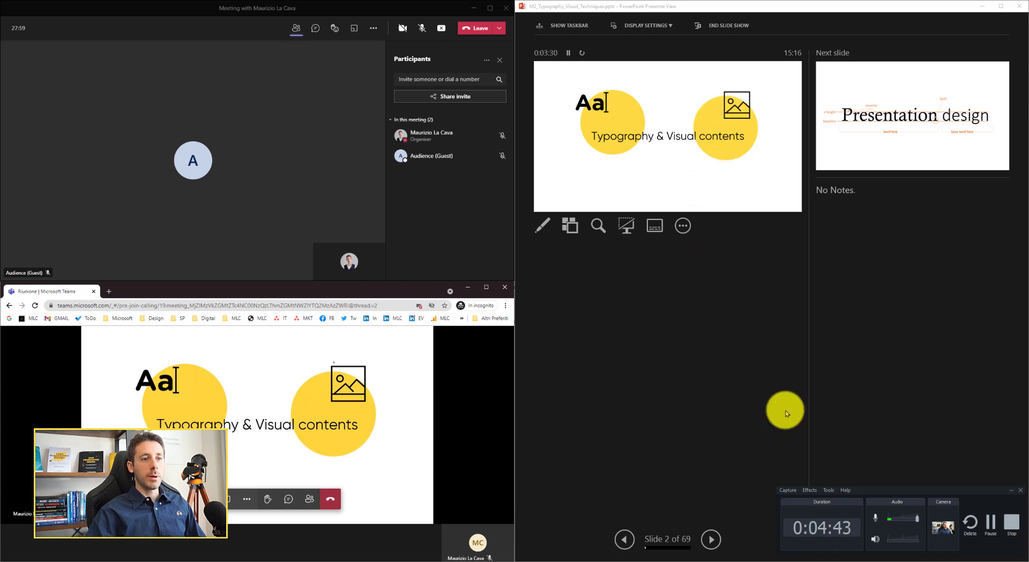
# Advance the shared show to slide 4, Times versus Arial
pyautogui.click(711, 541)
pyautogui.click(713, 541)
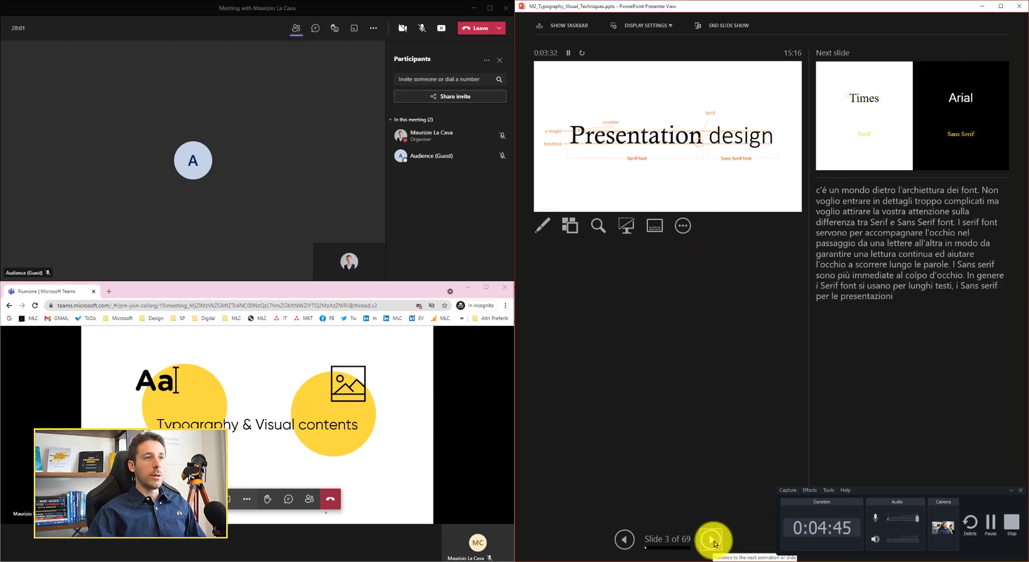
pyautogui.click(713, 541)
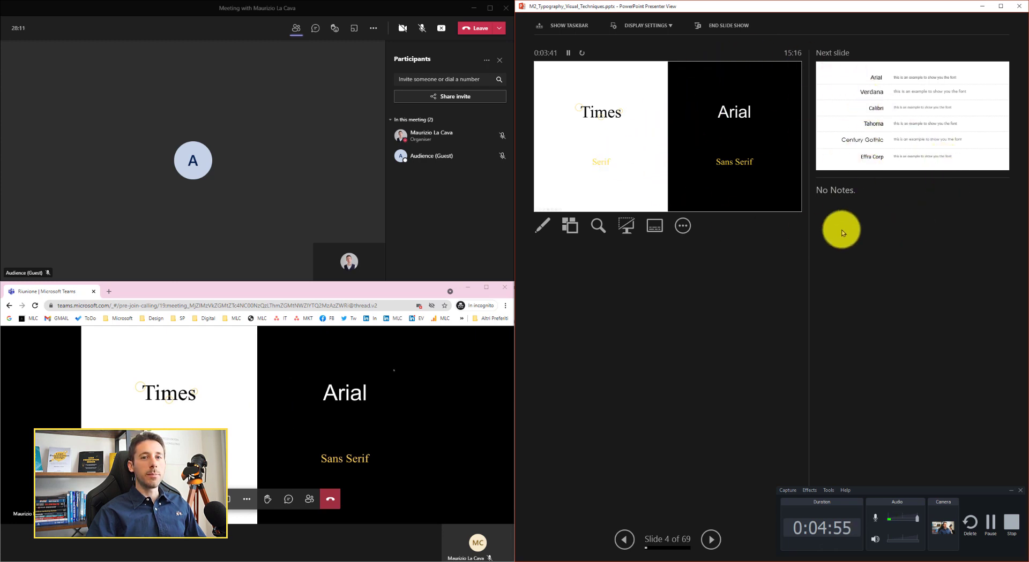
# Jump to slide 7, Portability, from the See All Slides thumbnail grid
pyautogui.click(571, 225)
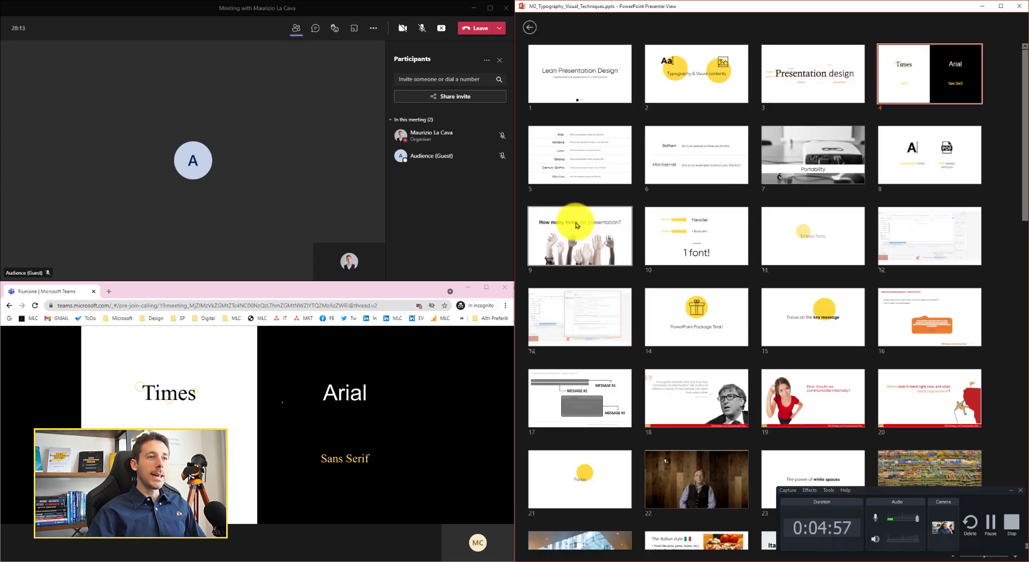
pyautogui.scroll(-3, 713, 238)
pyautogui.scroll(2, 843, 169)
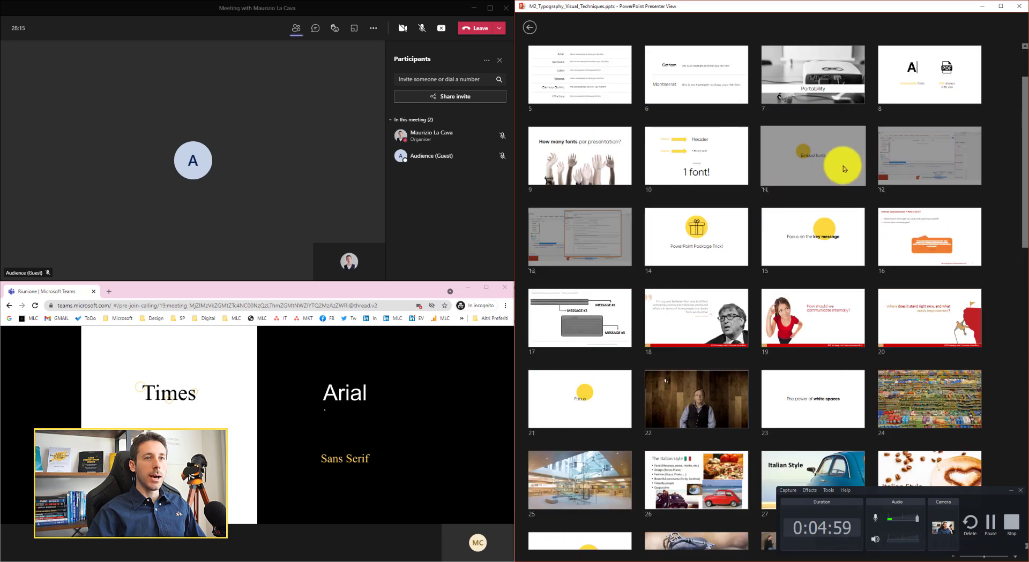
pyautogui.click(819, 94)
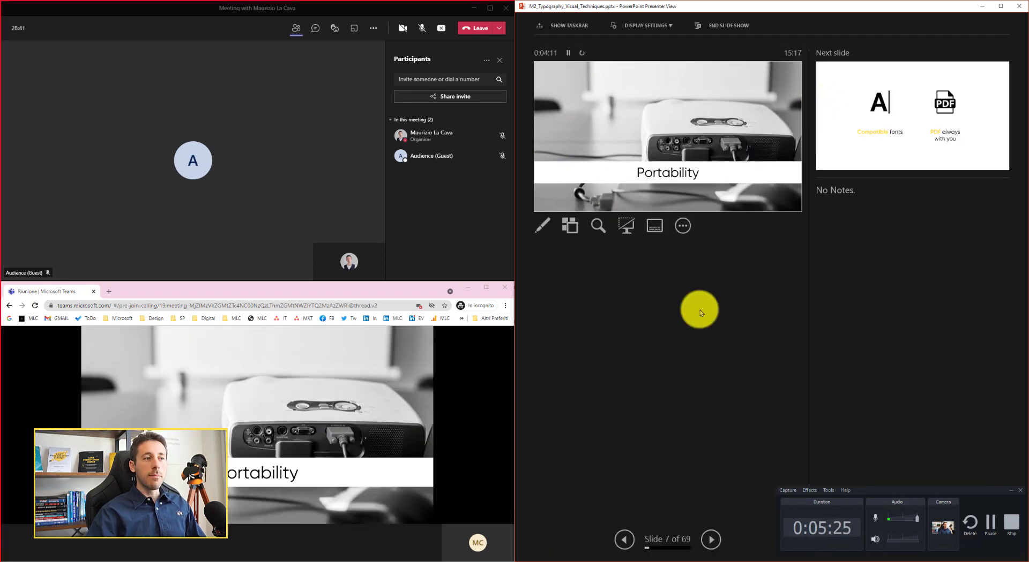